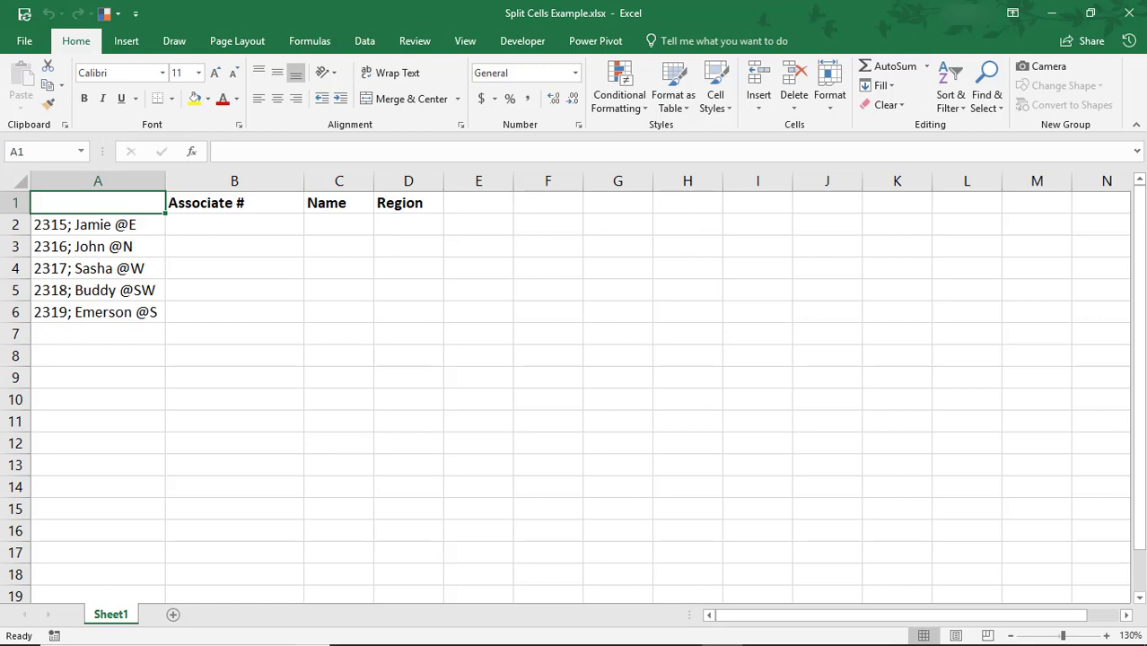
Select the five combined entries in A2:A6 and bring up the Data commands
click(109, 224)
drag(108, 232, 104, 308)
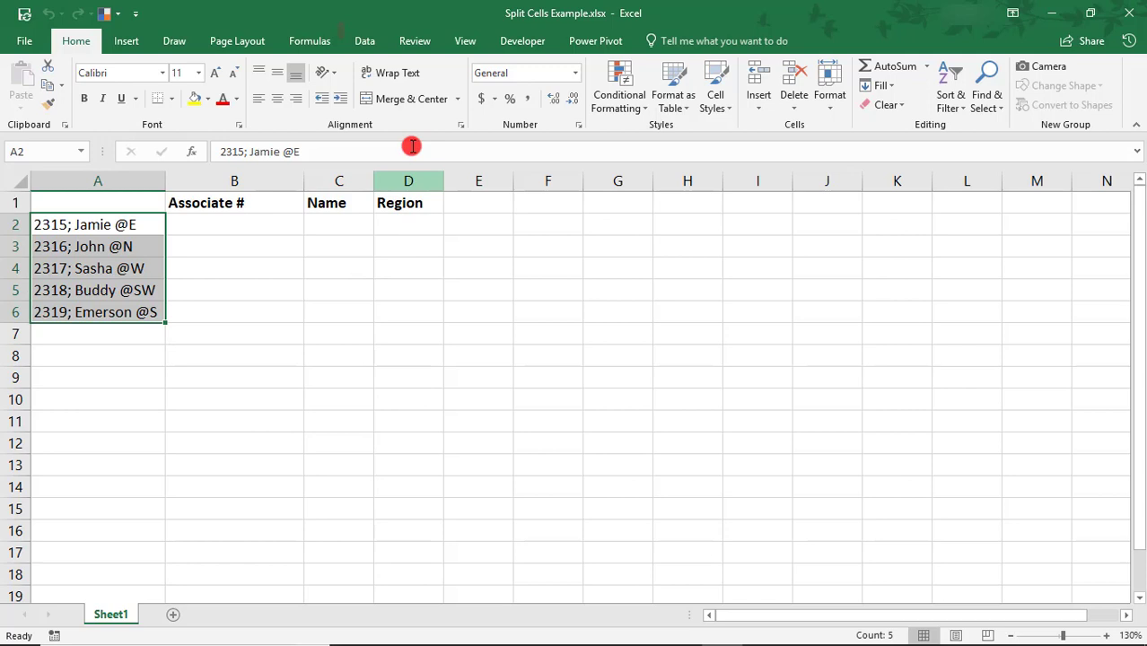
click(367, 45)
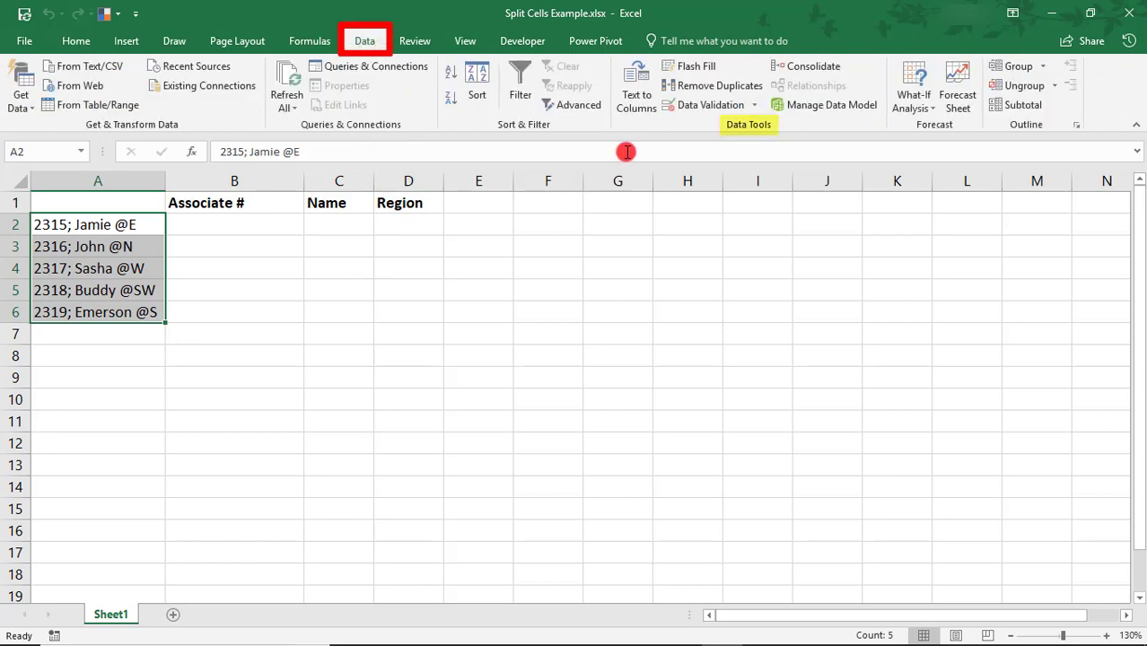
Launch Text to Columns, move the wizard off the data, and choose Fixed width
click(648, 81)
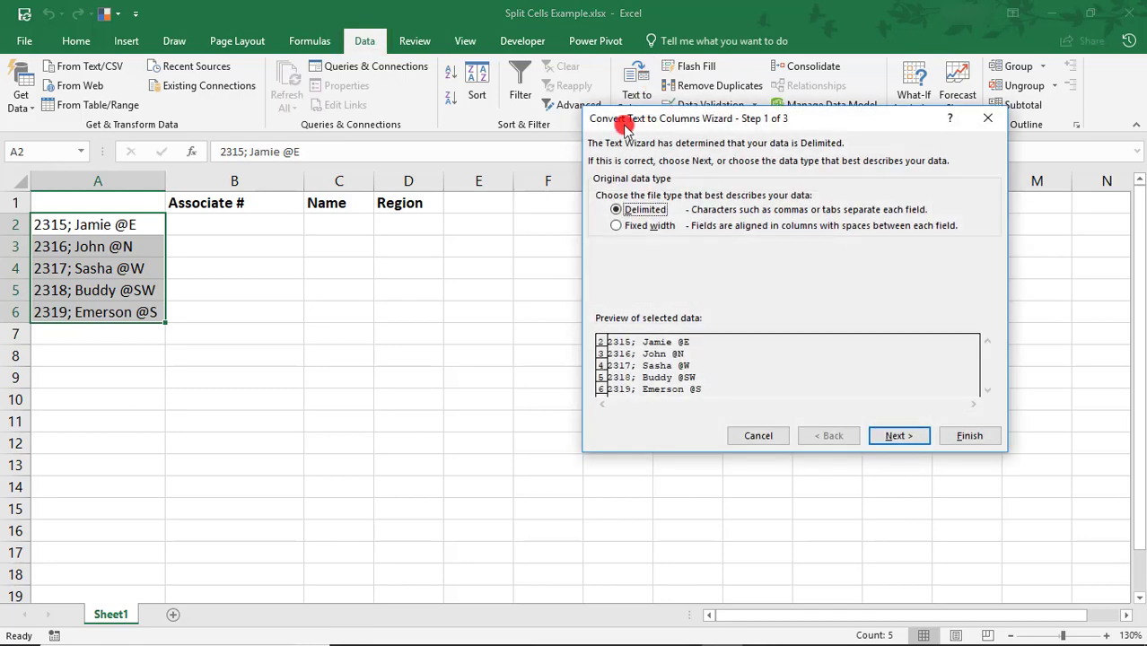
drag(624, 120, 524, 142)
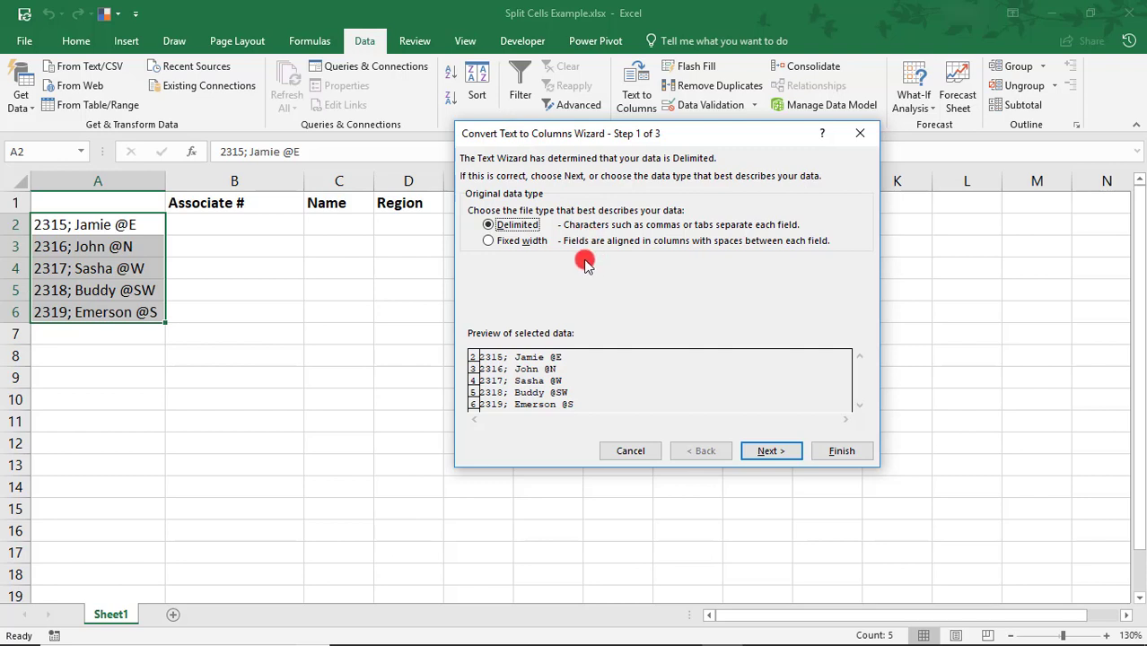
click(528, 243)
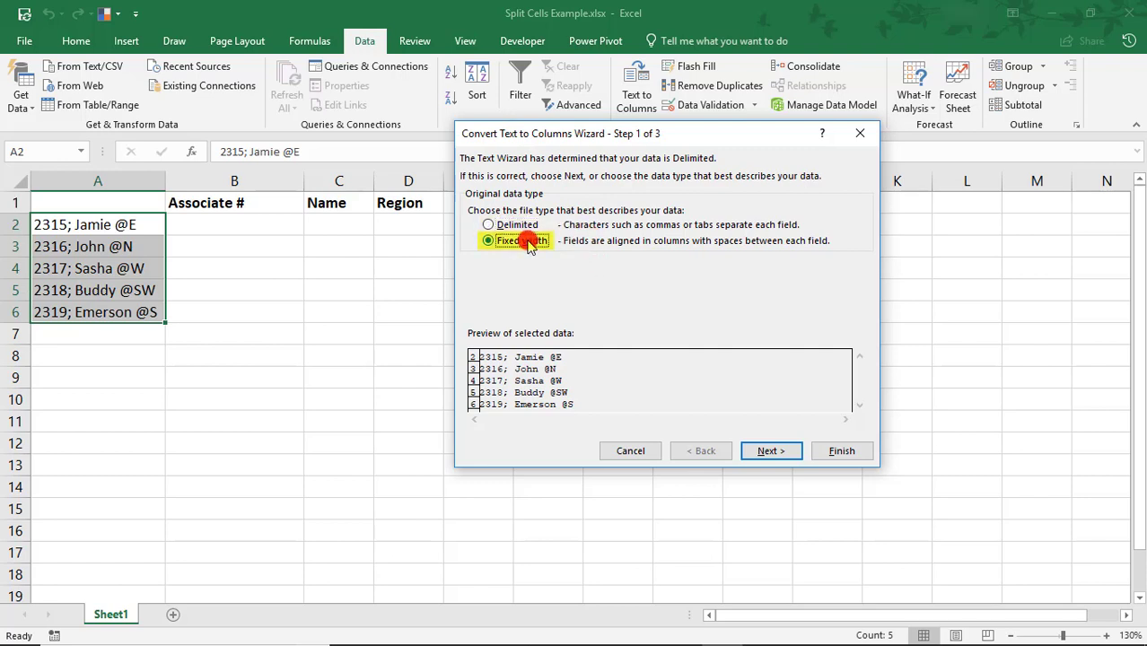
Keep a single column break right after the four-digit associate number, removing the extra name break
click(783, 453)
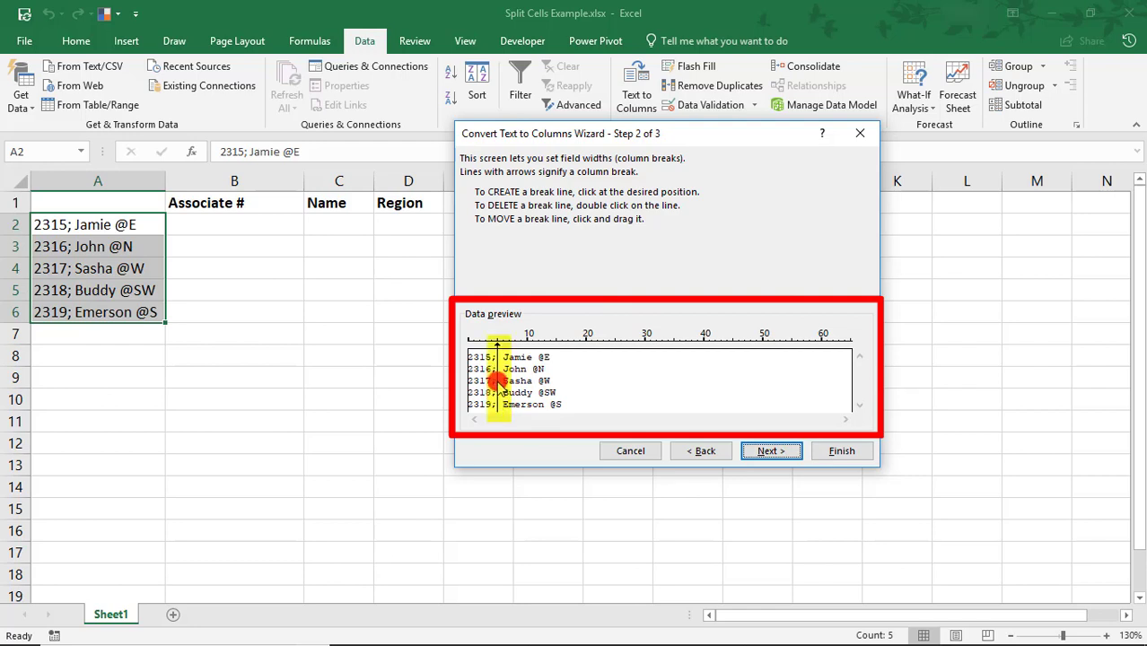
click(498, 384)
drag(498, 384, 493, 388)
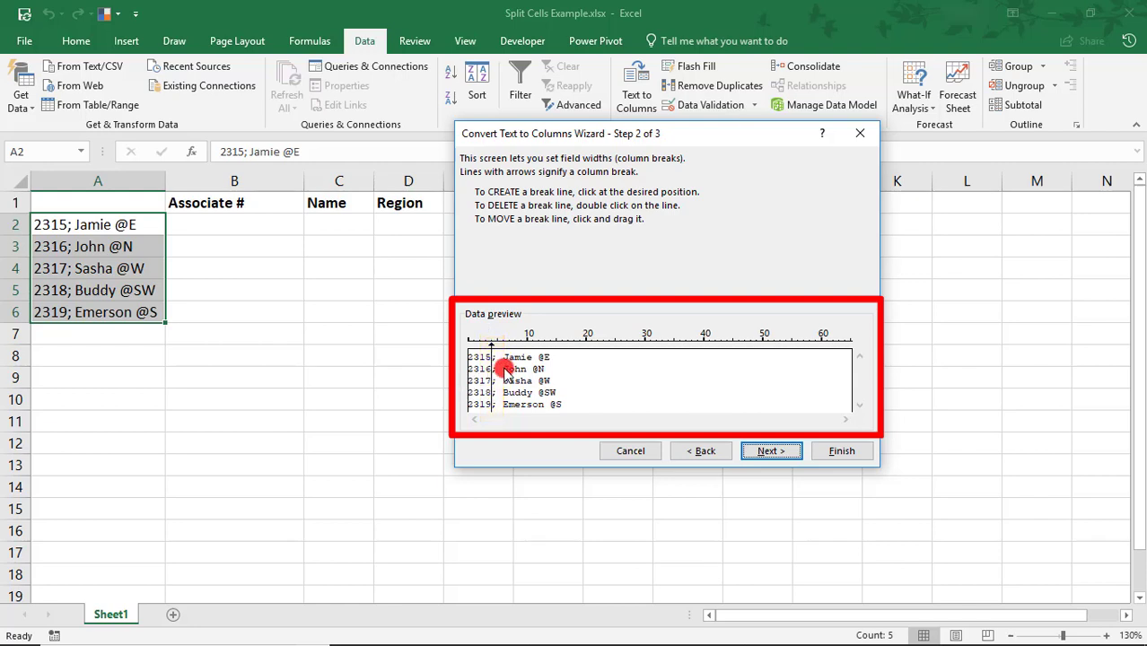
click(544, 348)
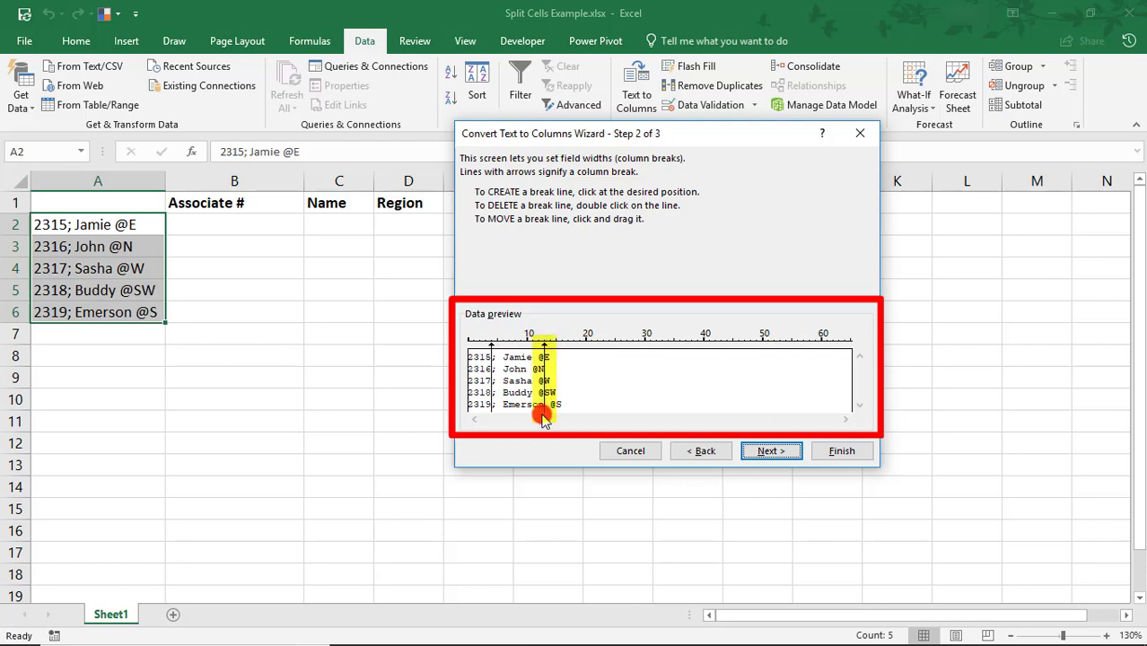
double_click(545, 348)
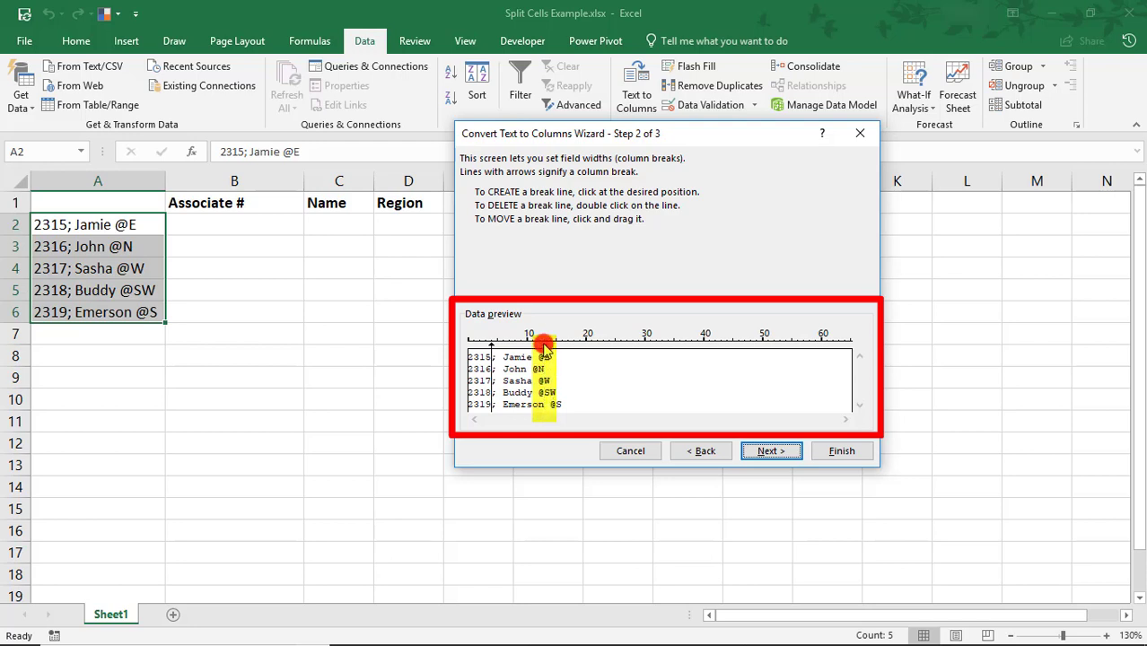
Apply the fixed-width split so A2:A6 hold numbers and B2:B6 the name-region text
click(765, 453)
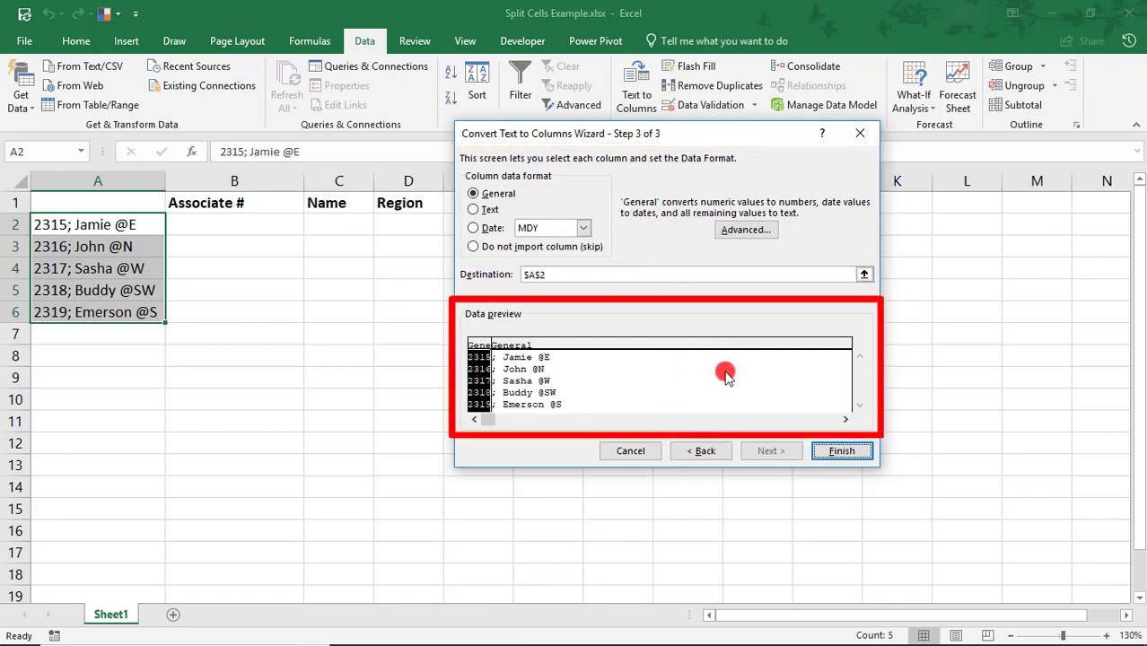
click(844, 450)
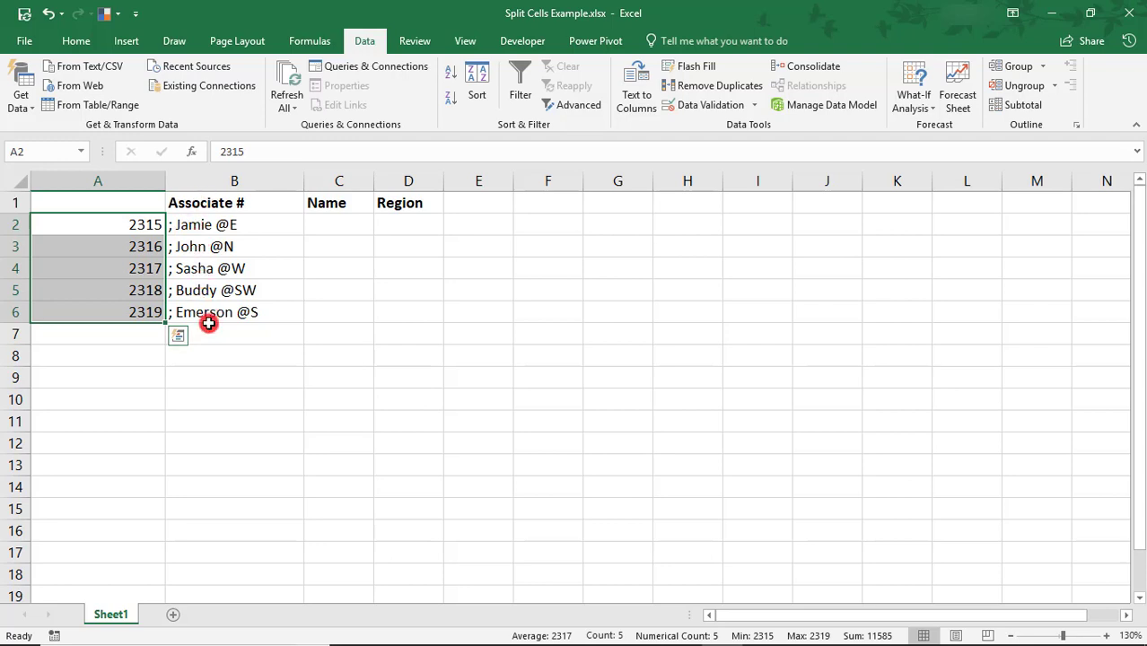
Undo the split with Ctrl+Z, then reopen Text to Columns in Delimited mode
click(225, 334)
key(ctrl+z)
click(542, 402)
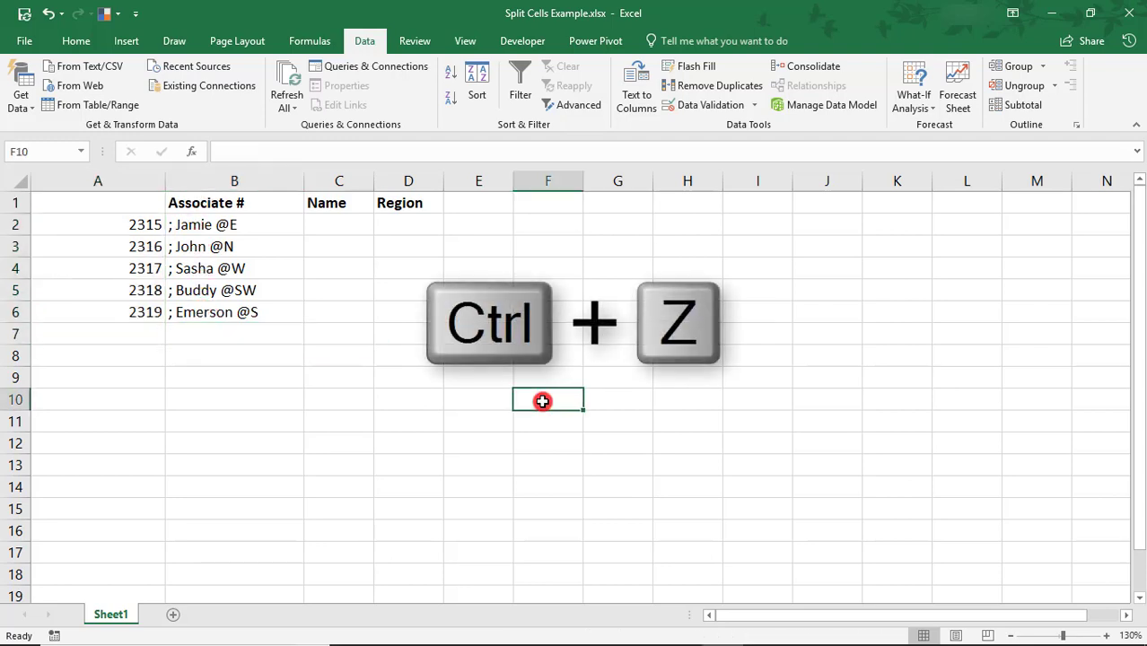
key(ctrl+z)
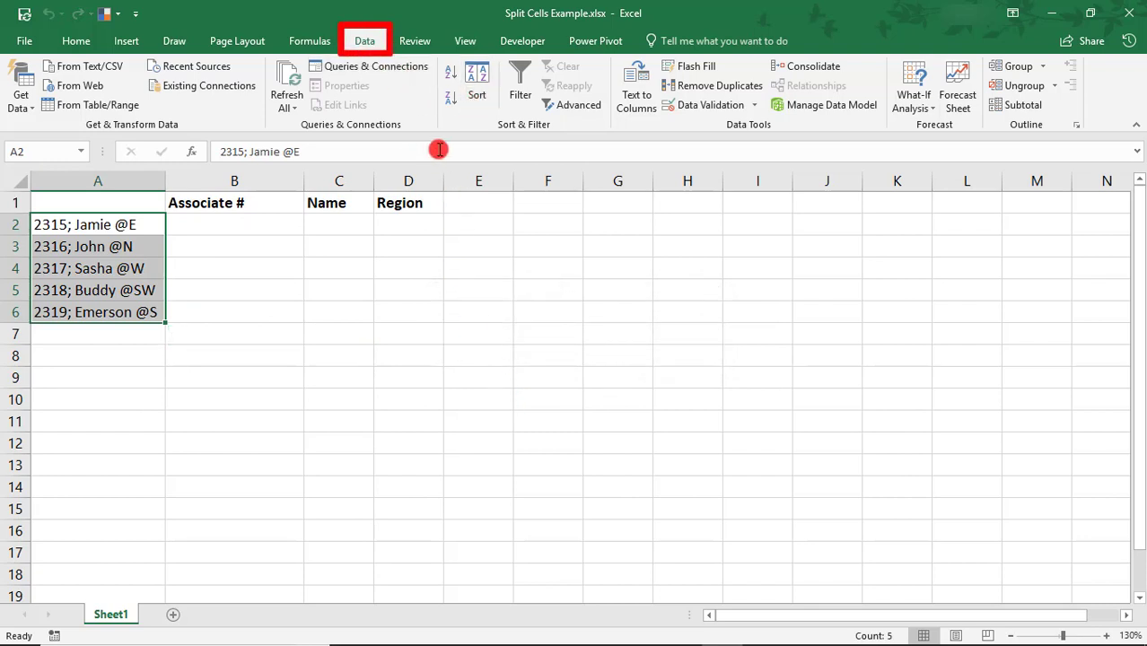
click(627, 99)
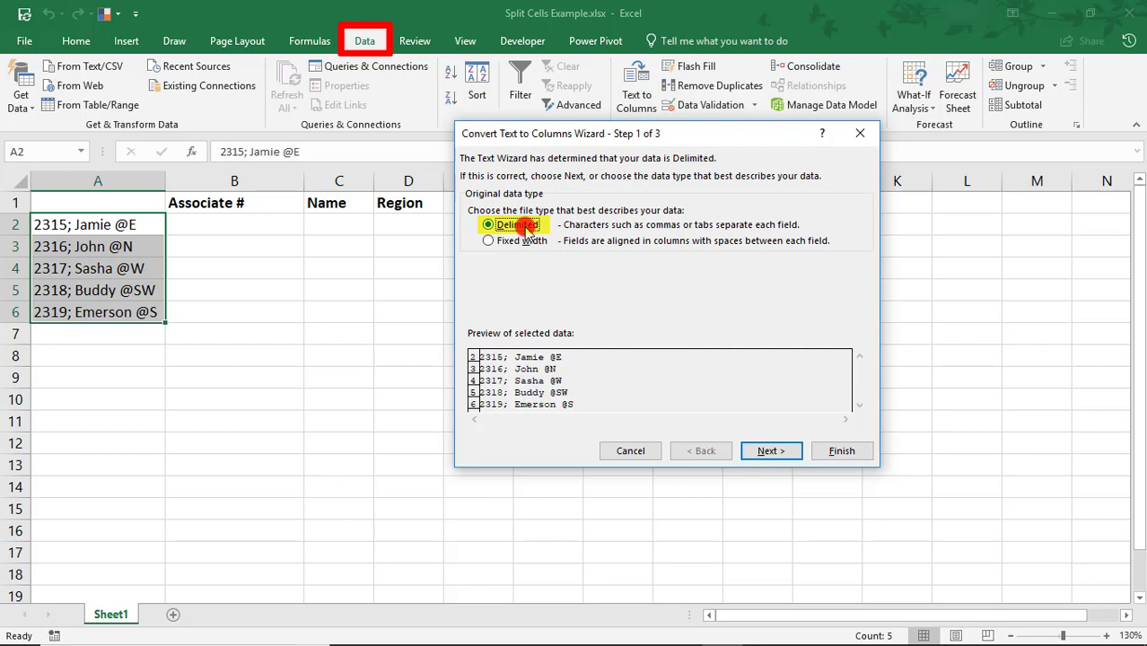
click(768, 453)
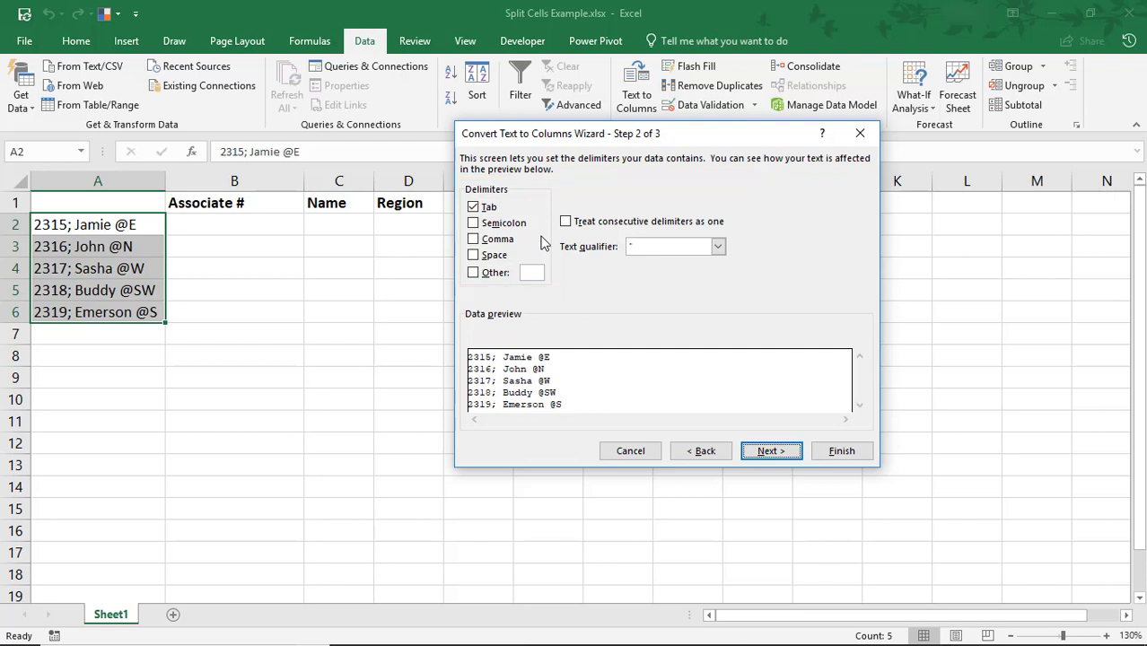
Split on semicolon, @ and space instead of Tab, filling numbers, names and regions into A–C
click(473, 206)
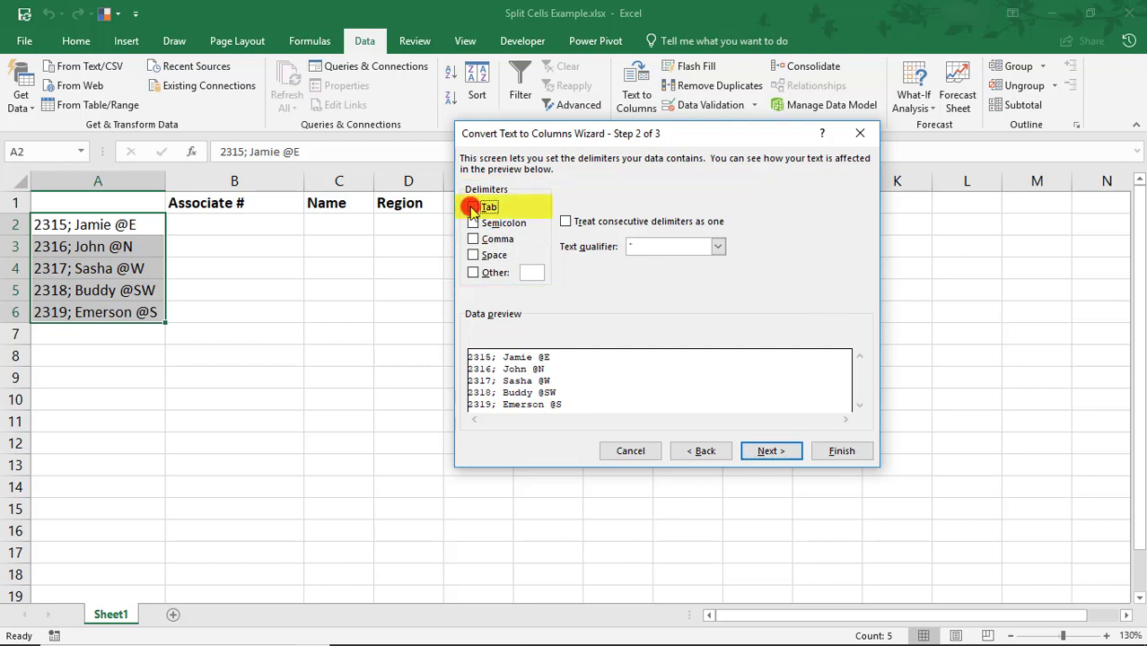
click(478, 225)
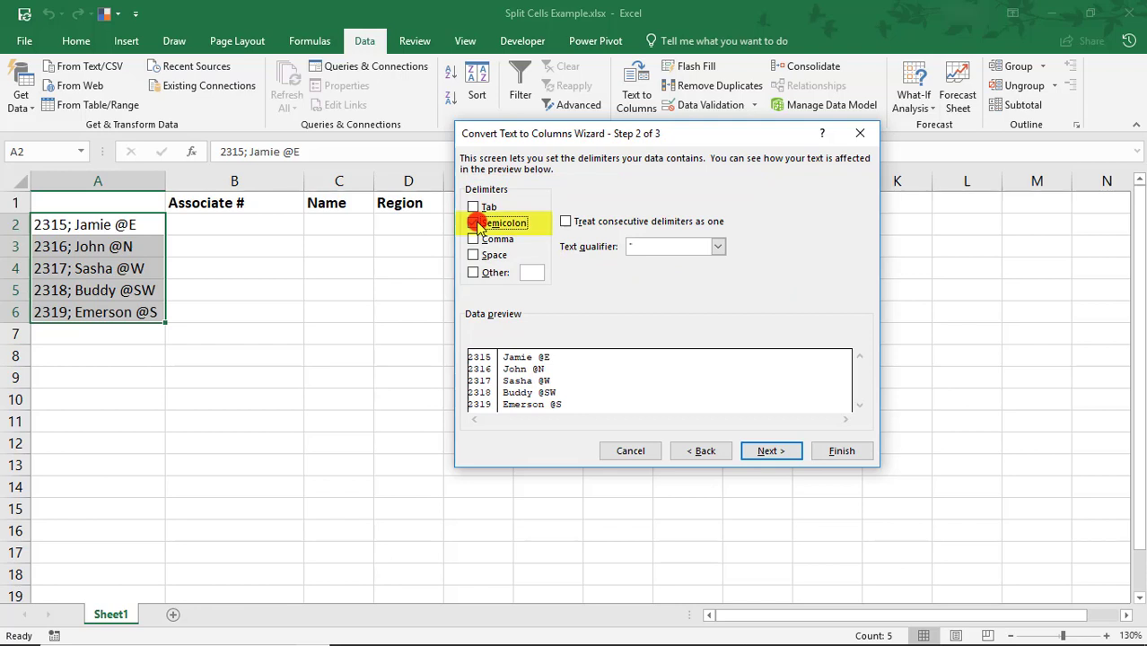
click(474, 273)
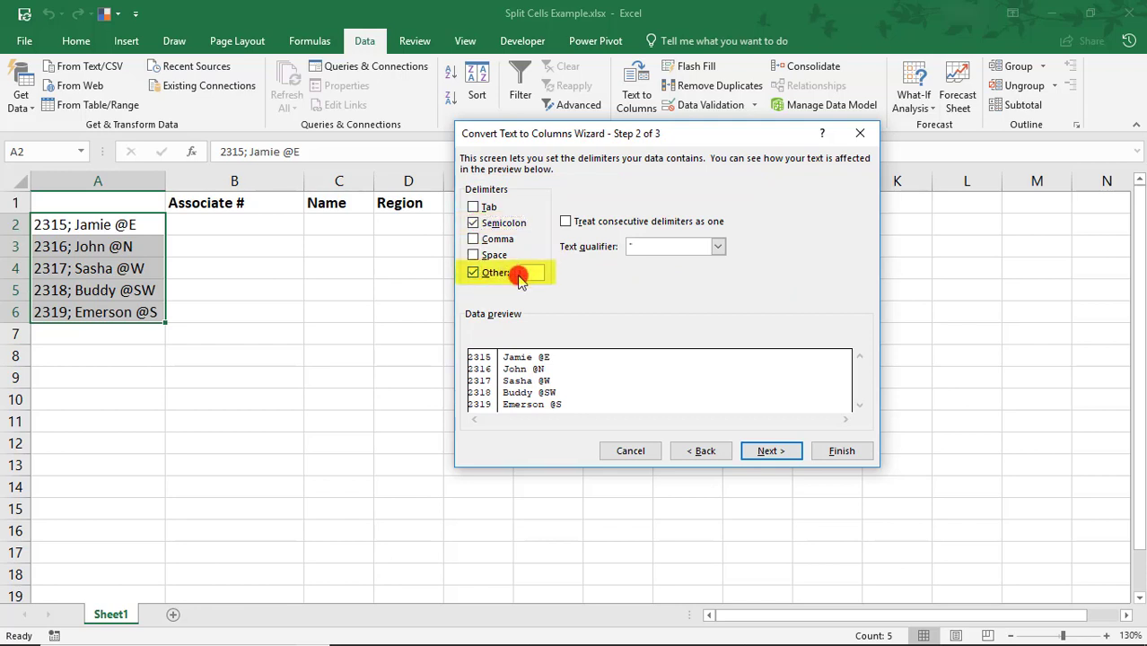
text(@)
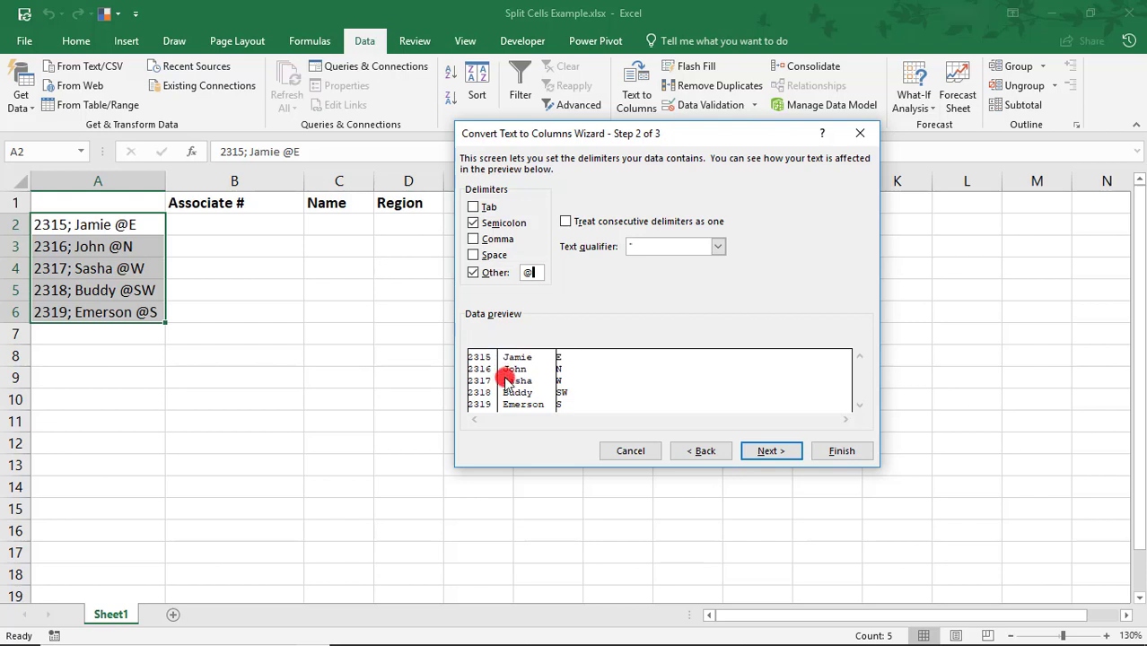
click(474, 256)
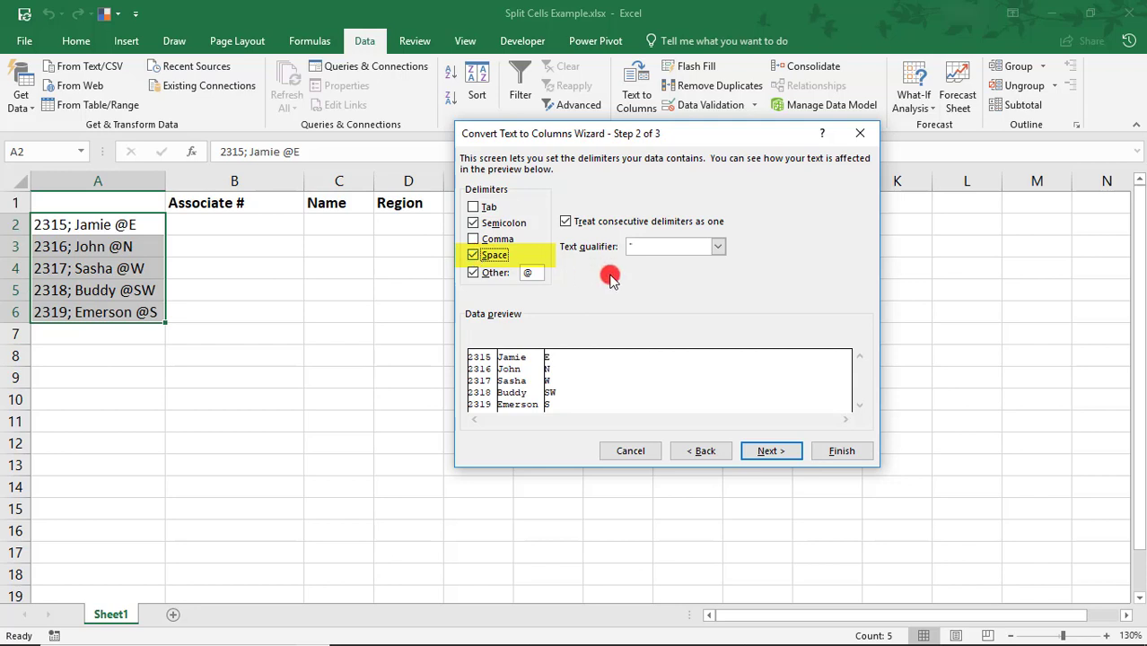
click(774, 451)
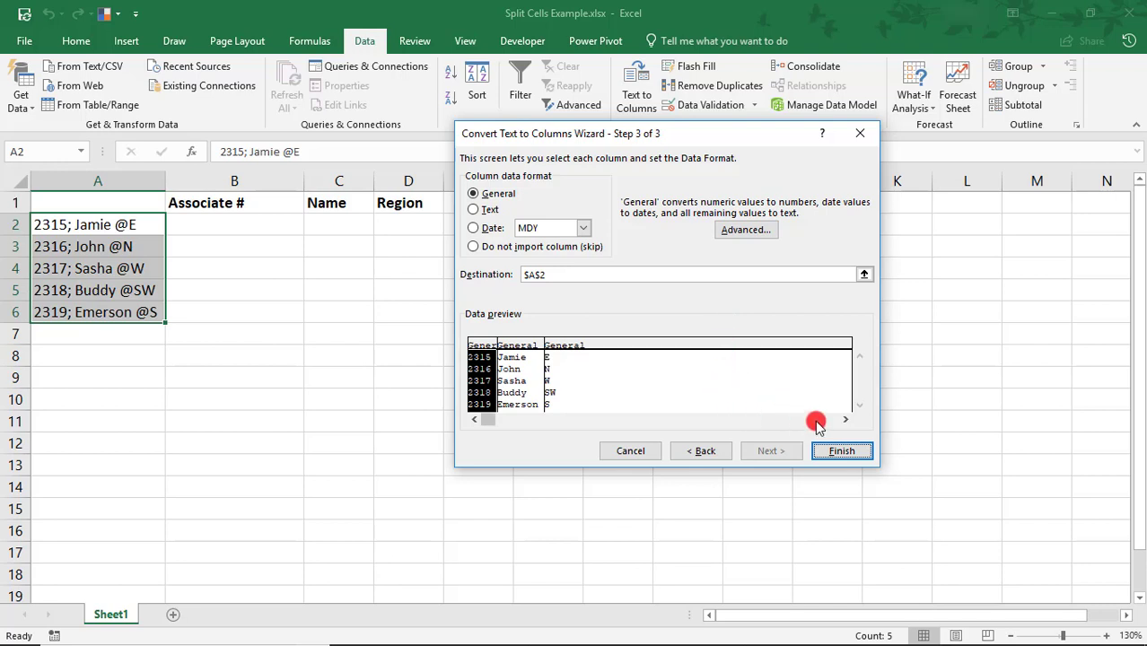
click(839, 451)
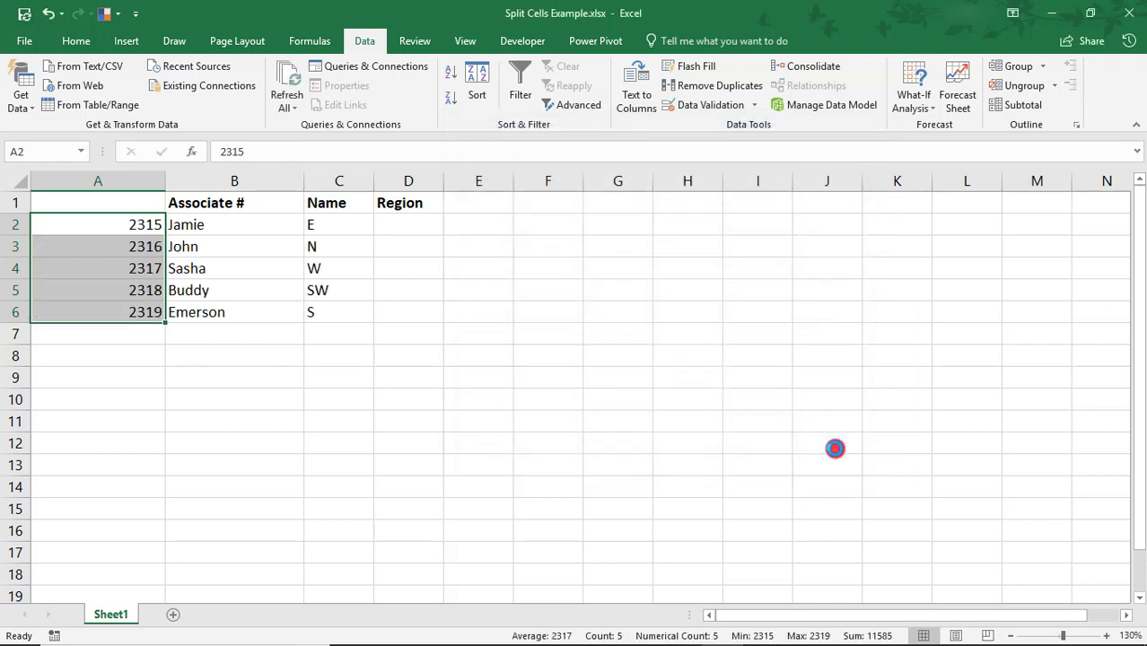
Move the Associate #, Name and Region headers from B1:D1 into A1:C1
drag(251, 205, 389, 202)
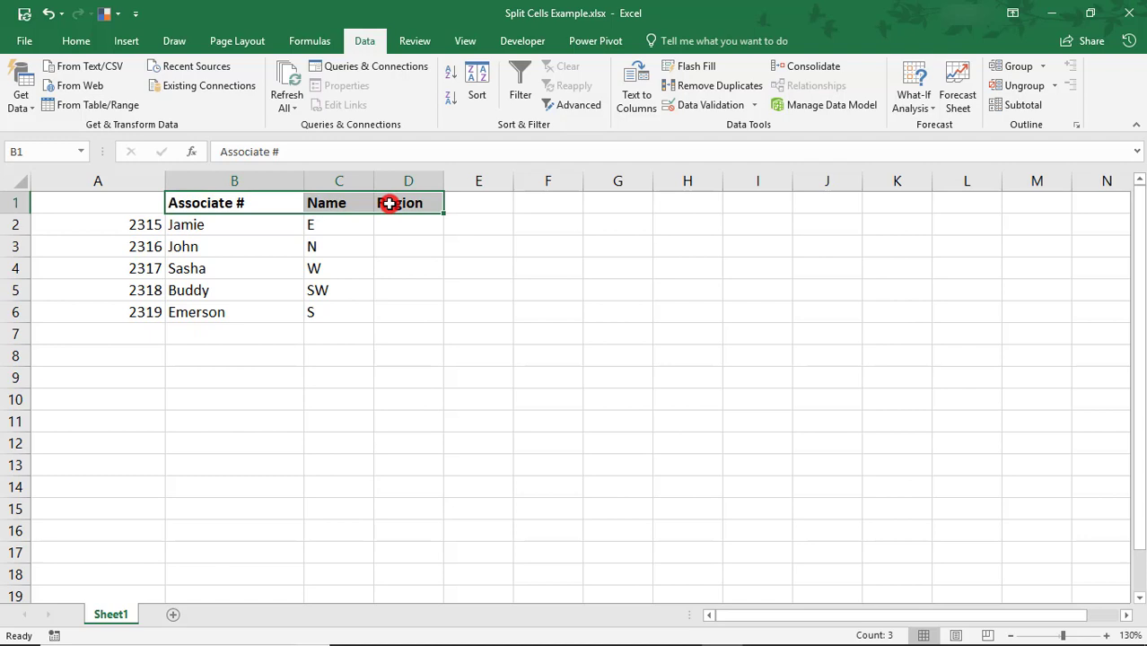
drag(158, 199, 114, 205)
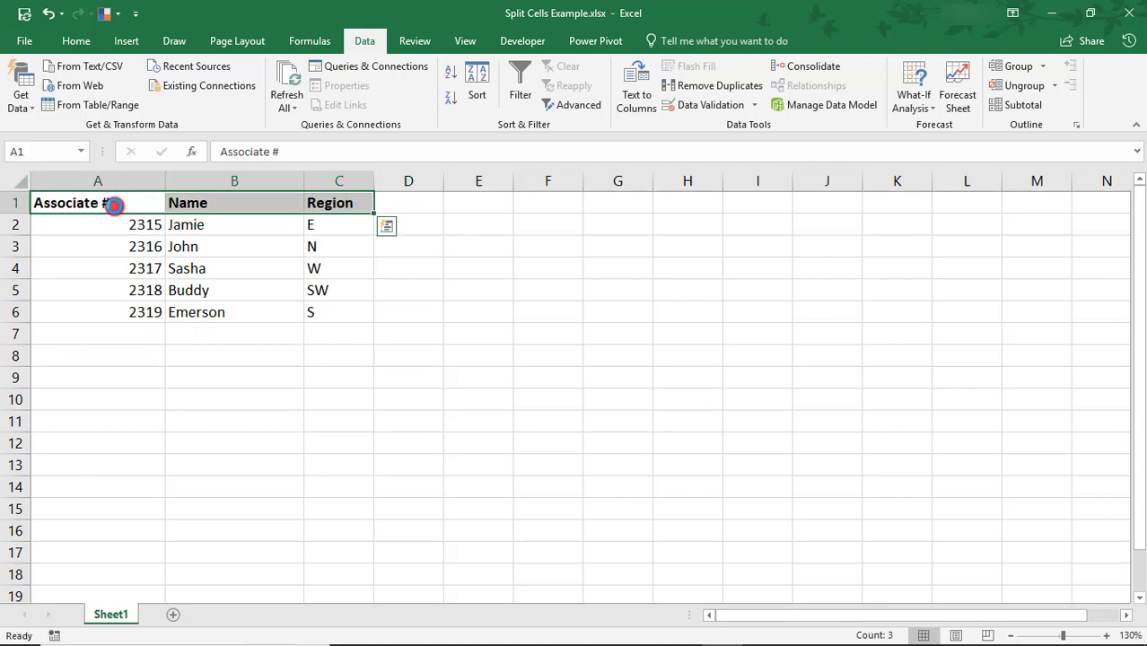
click(114, 204)
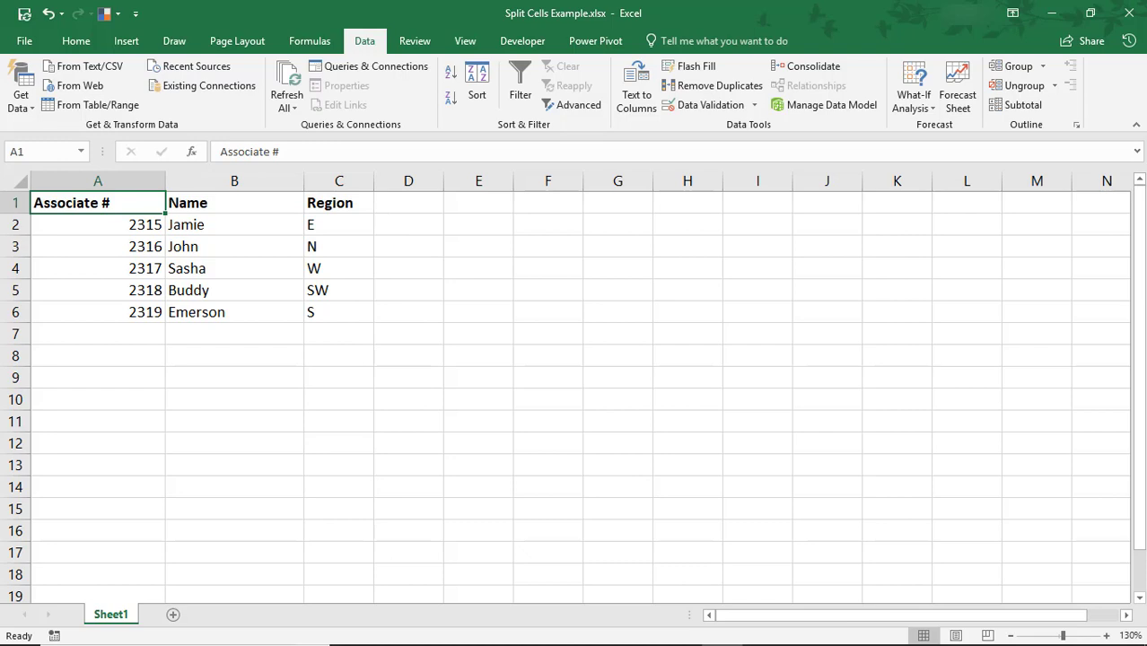